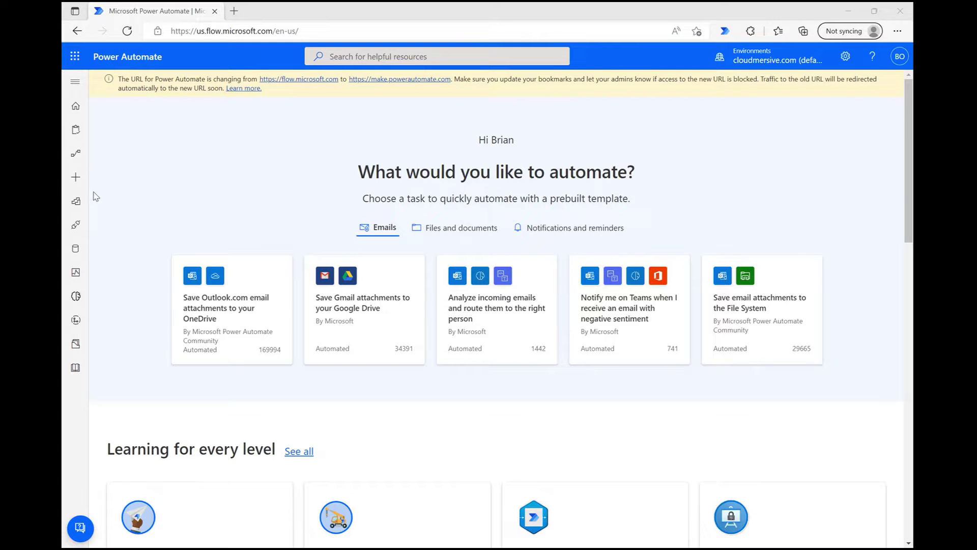
Start an instant cloud flow named 'markdown to html conversion' using the 'Manually trigger a flow' trigger.
left_click(75, 176)
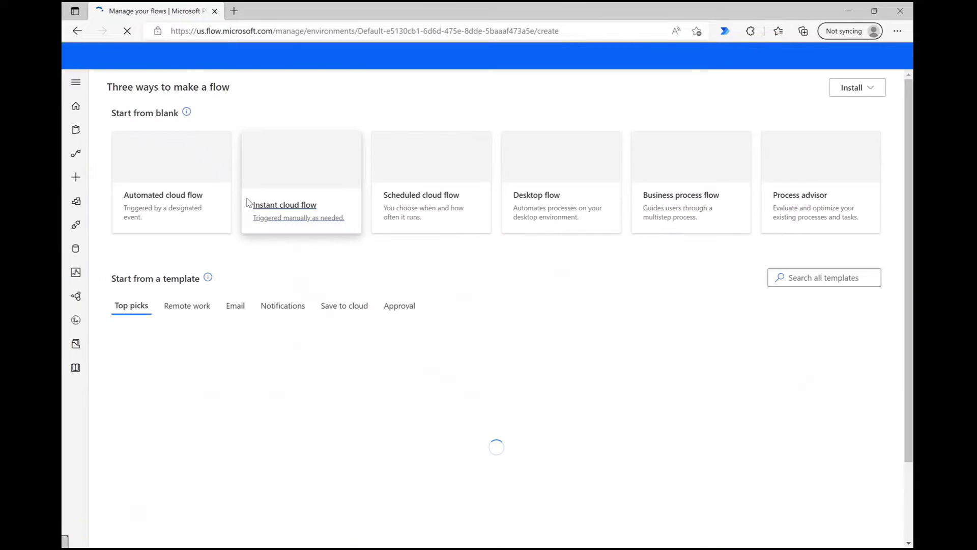
left_click(307, 211)
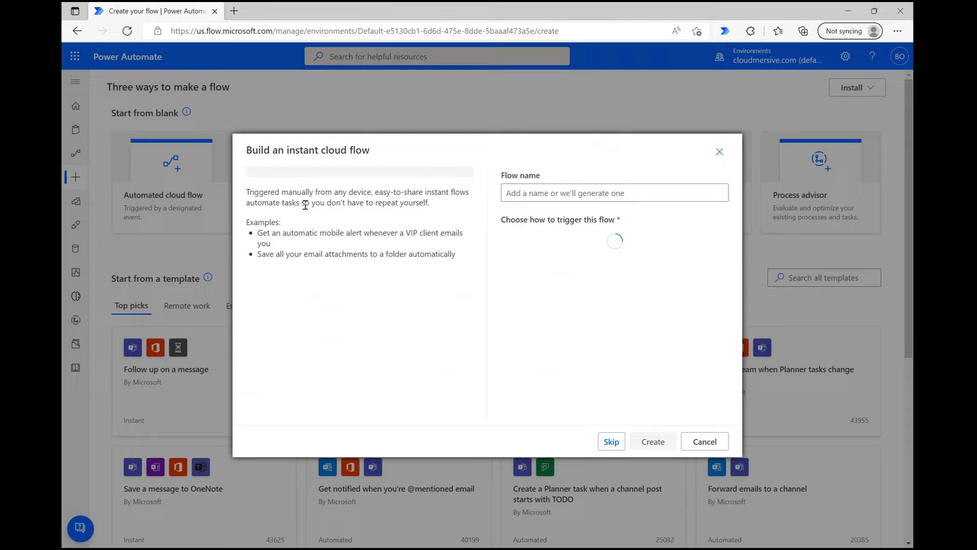
left_click(602, 195)
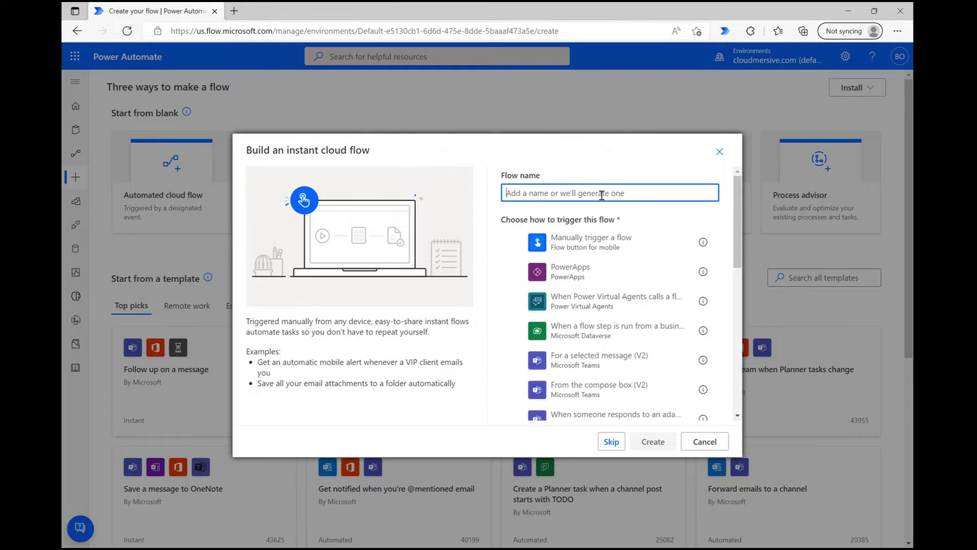
type("m")
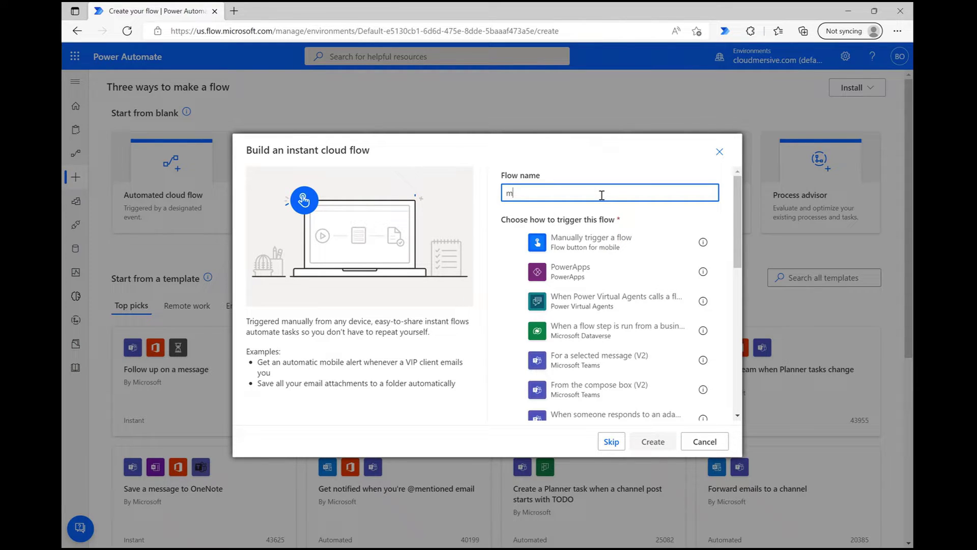
type("arkdown to html conversion")
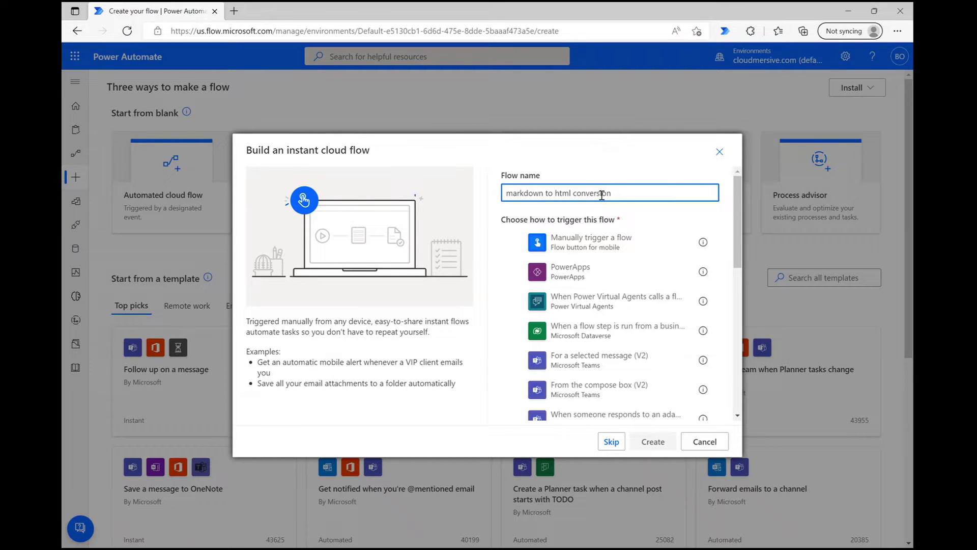
left_click(632, 249)
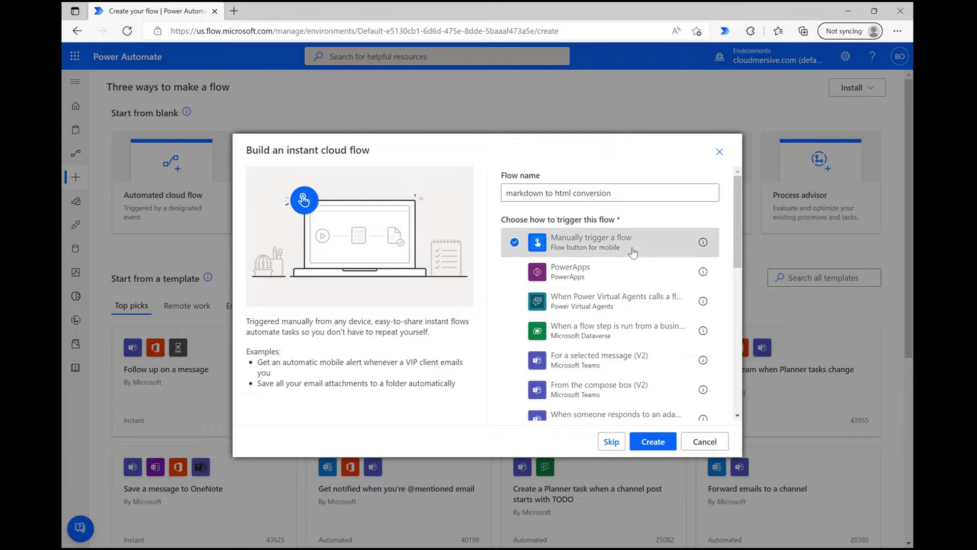
Create the flow and add the SharePoint Get file content action after the trigger.
left_click(653, 443)
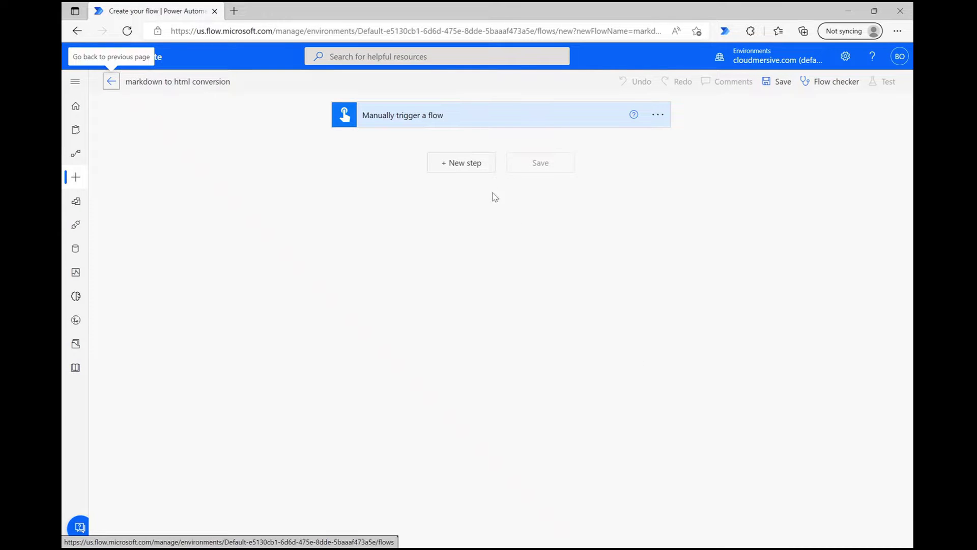
left_click(468, 169)
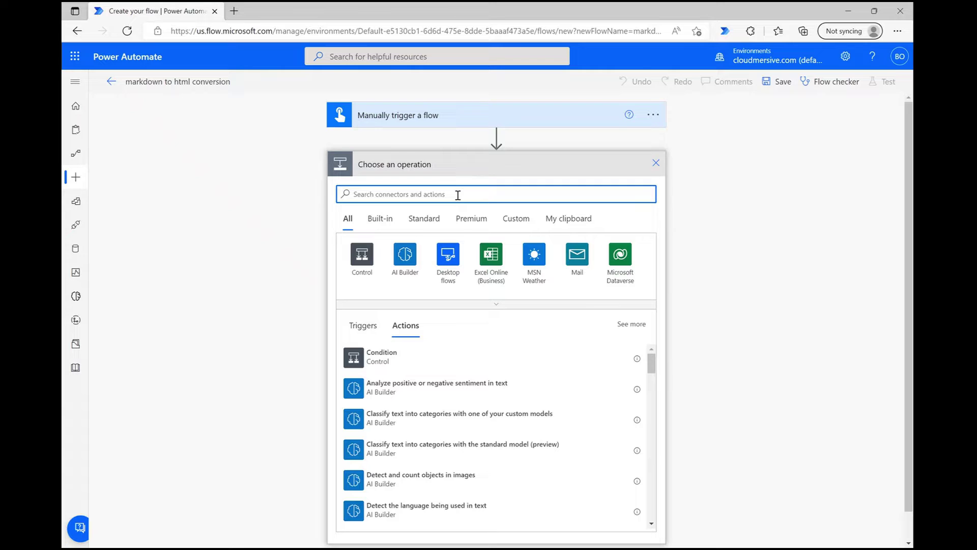
type("get file content")
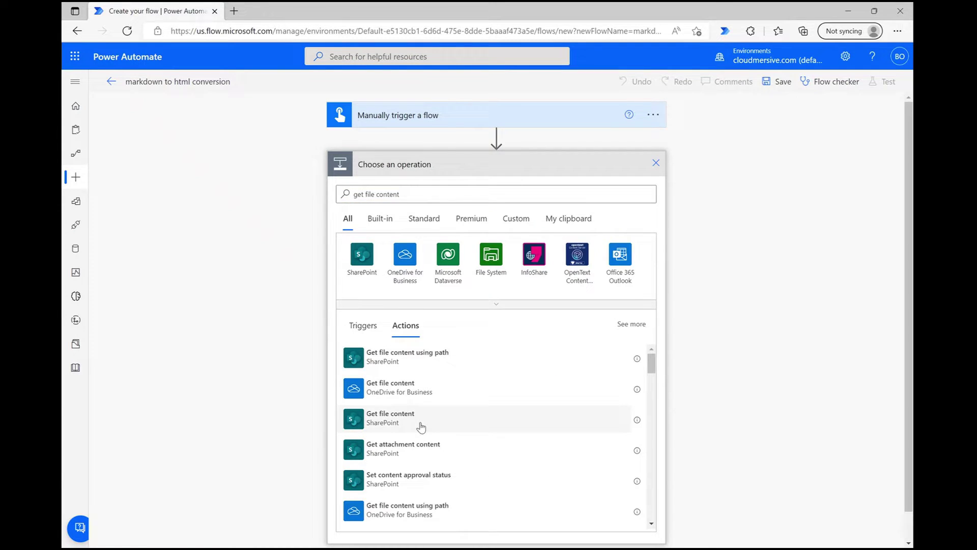
left_click(421, 422)
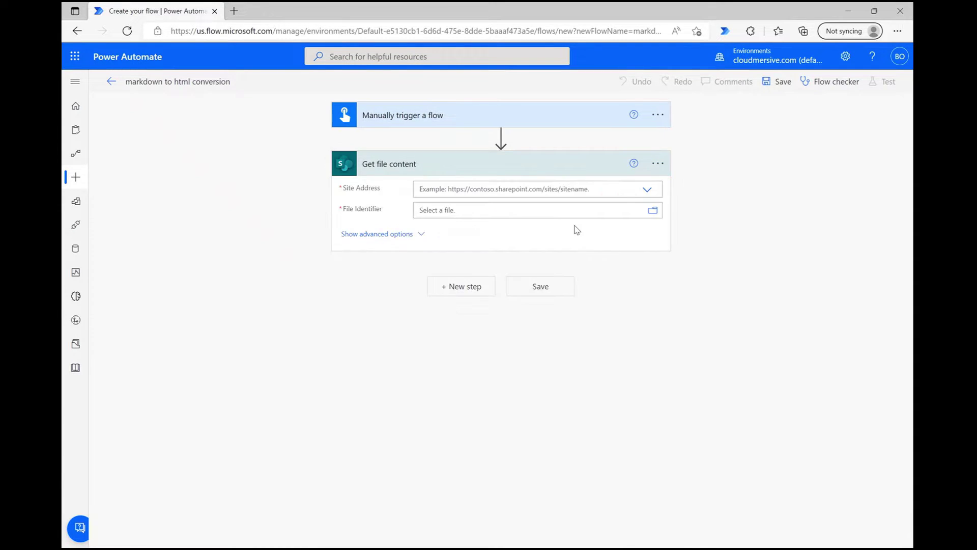
Set the site to Content Team and browse to Shared Documents > Power Automate Samples.
left_click(647, 192)
left_click(591, 203)
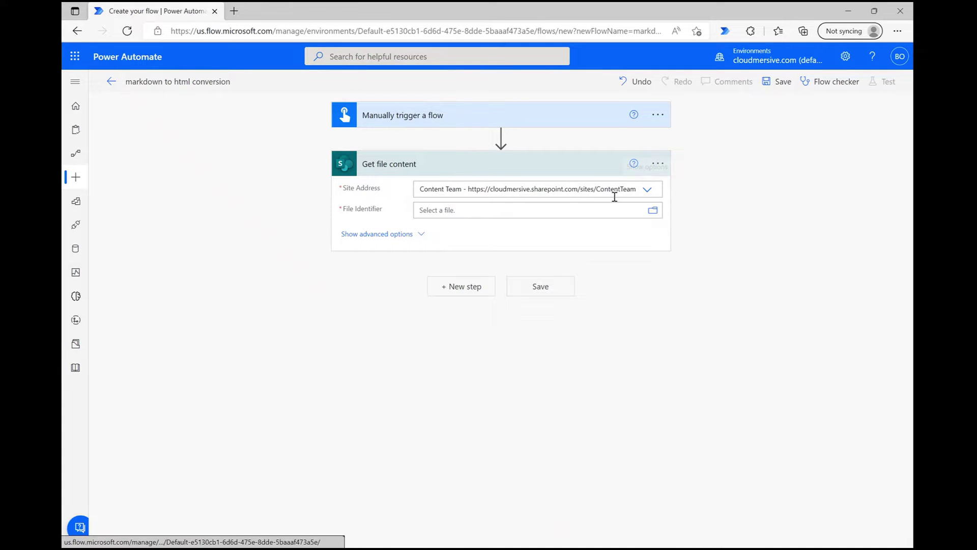
left_click(653, 211)
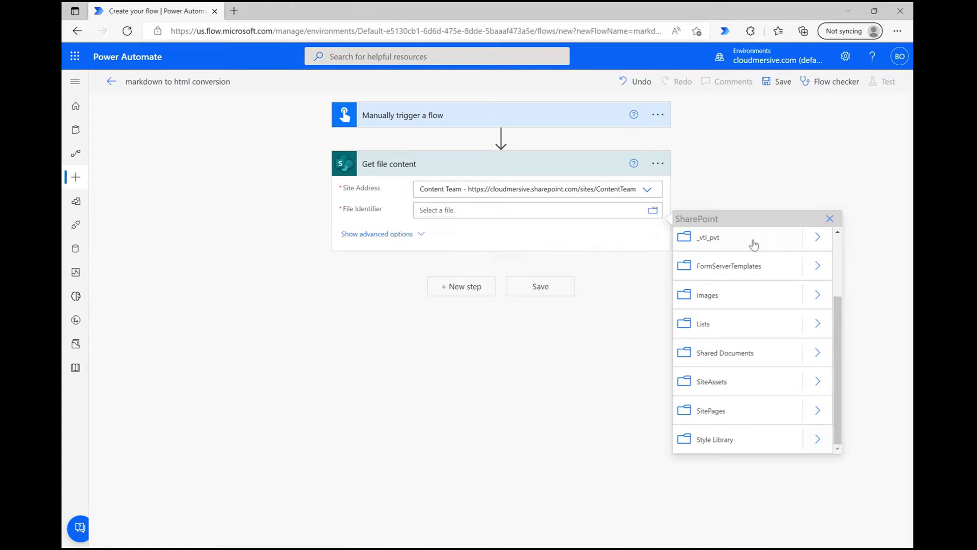
left_click(824, 359)
scroll(779, 356, "down", 3)
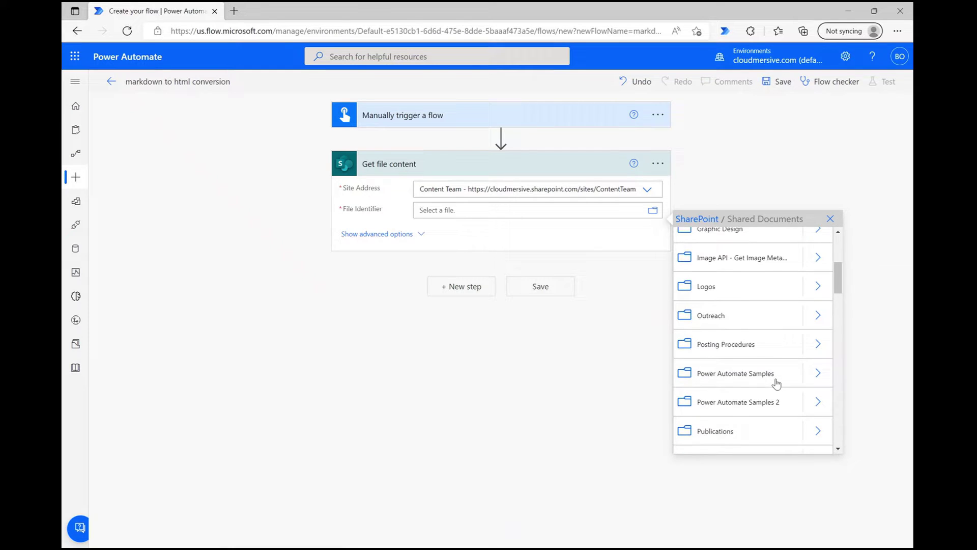
left_click(818, 377)
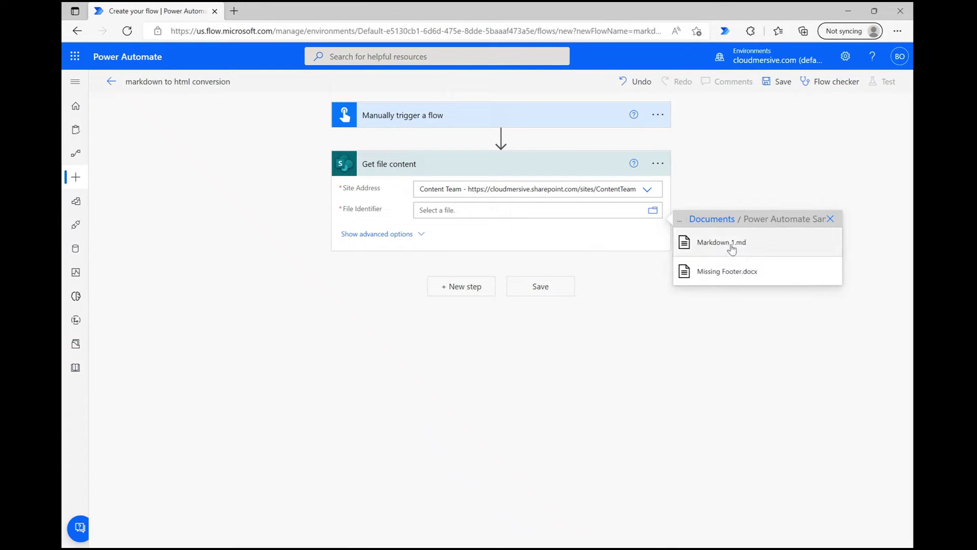
Pick Markdown 1.md as the file, then add Cloudmersive Document Conversion's Convert Markdown to HTML action.
left_click(733, 250)
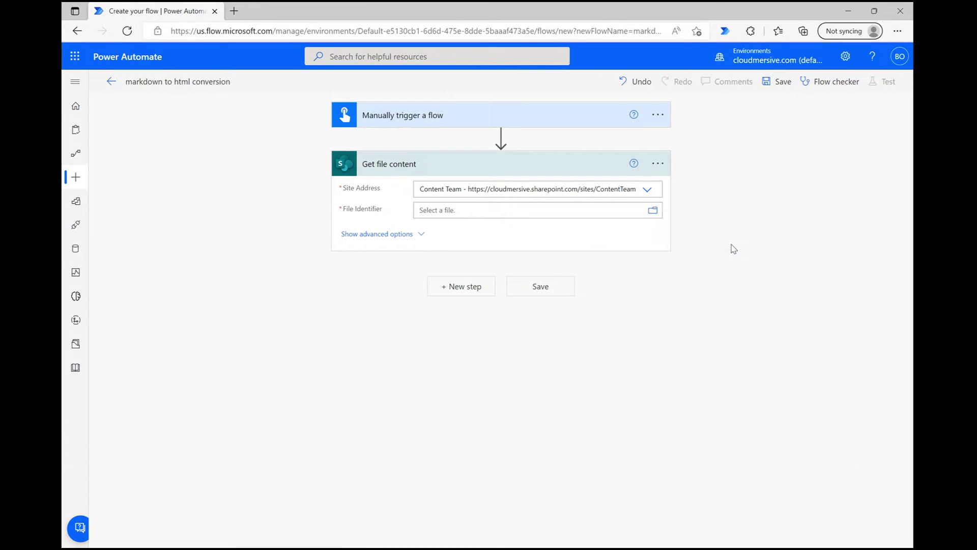
left_click(460, 302)
type("cloudmersive")
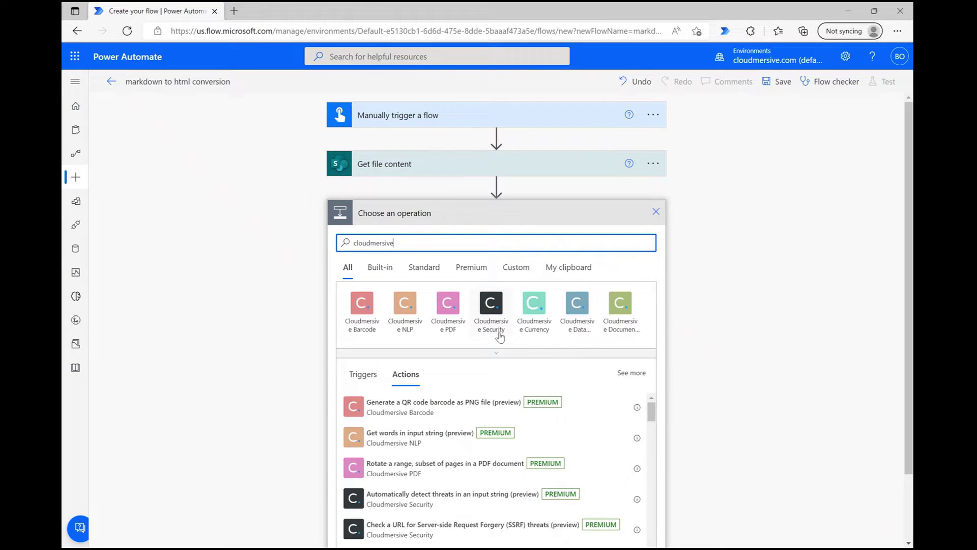
left_click(534, 360)
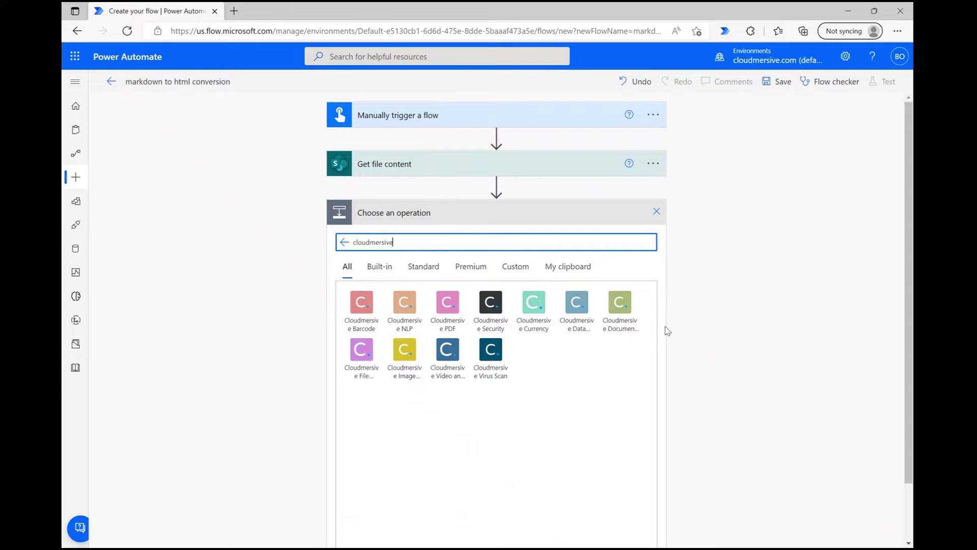
left_click(627, 315)
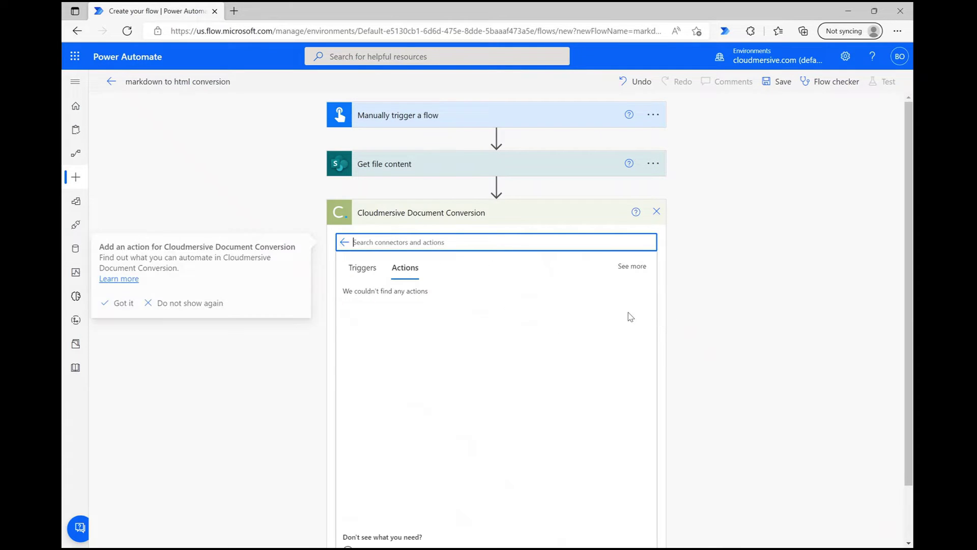
type("mar")
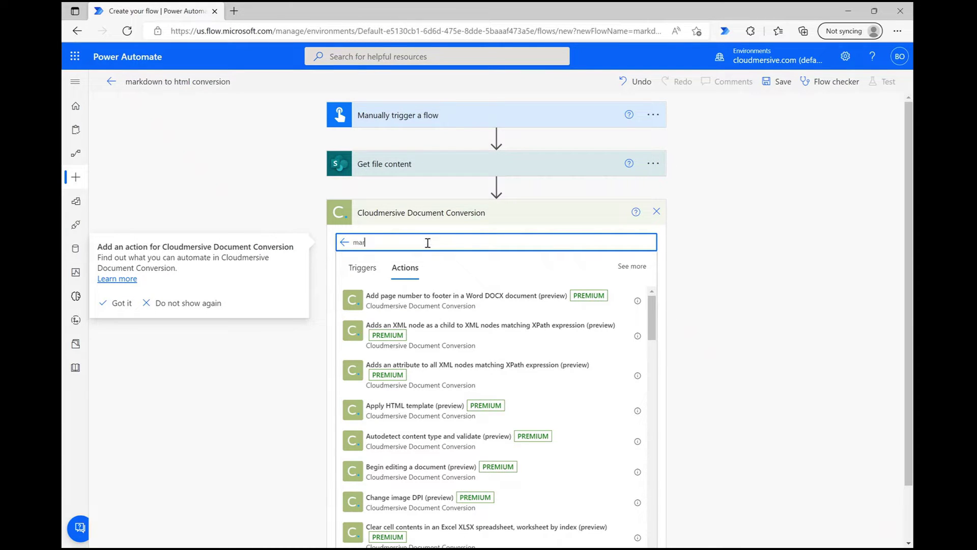
type("kdown to html")
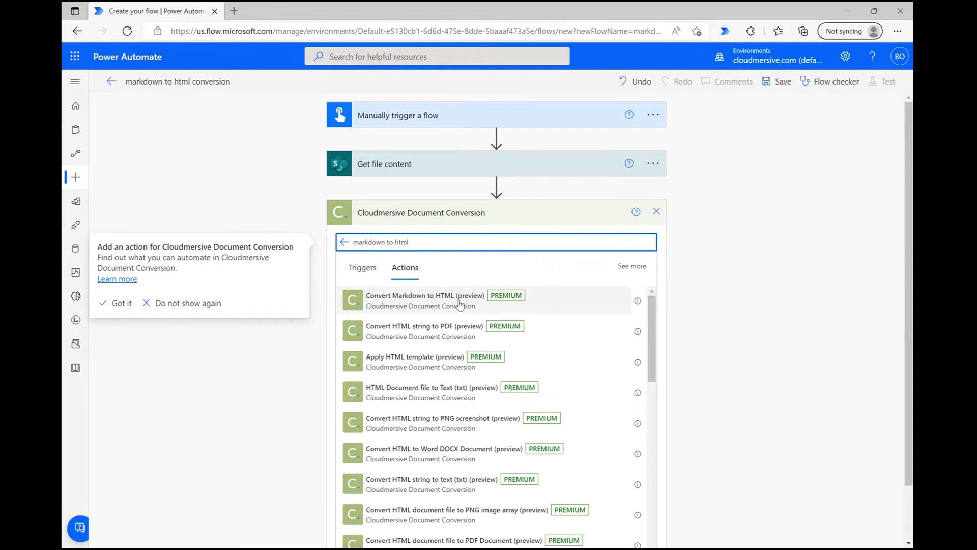
left_click(459, 304)
left_click(459, 304)
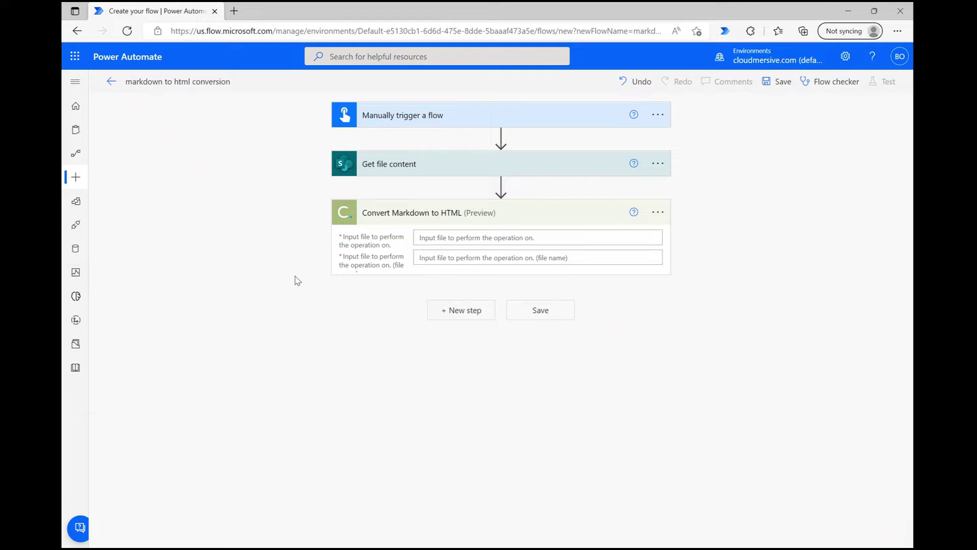
Feed File Content into the conversion and paste Markdown 1.md's File Identifier path as its file name.
left_click(456, 238)
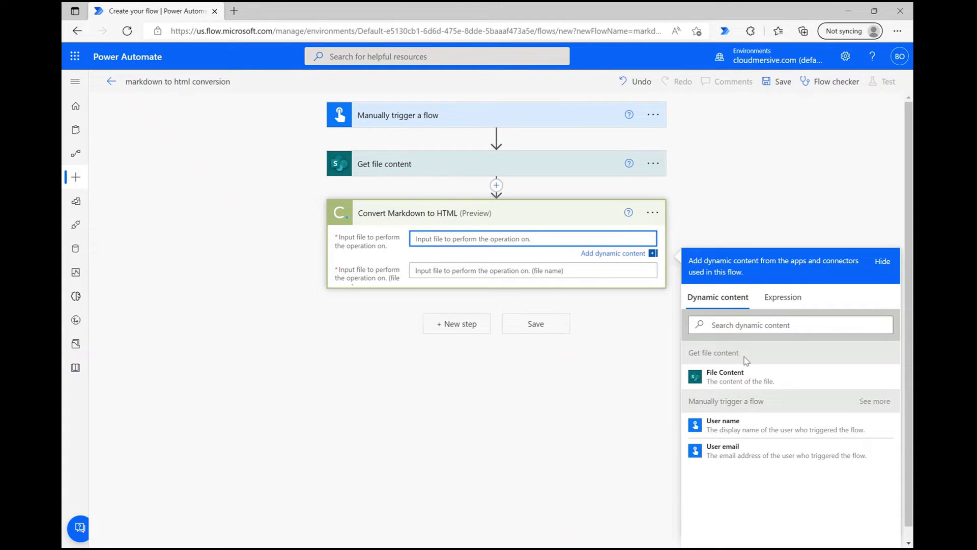
left_click(748, 377)
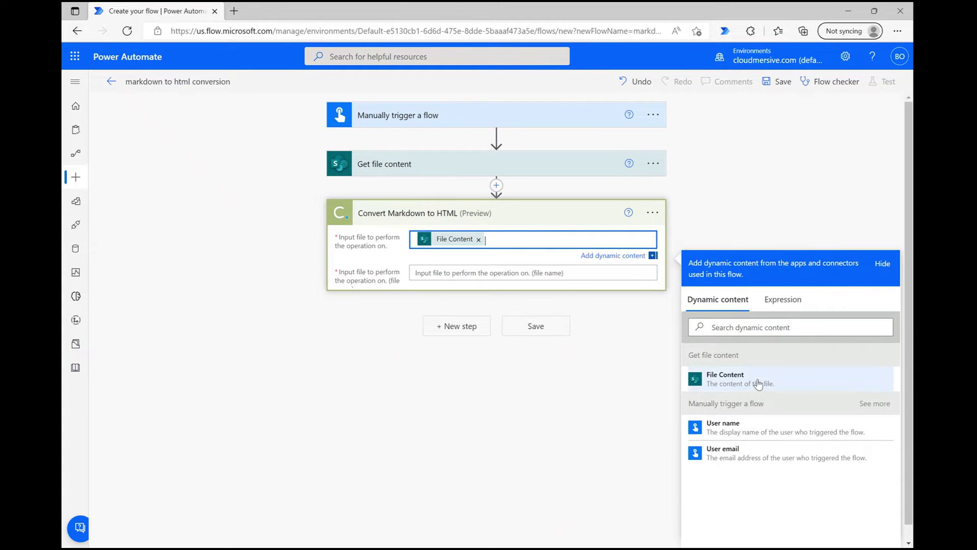
left_click(494, 277)
left_click(494, 171)
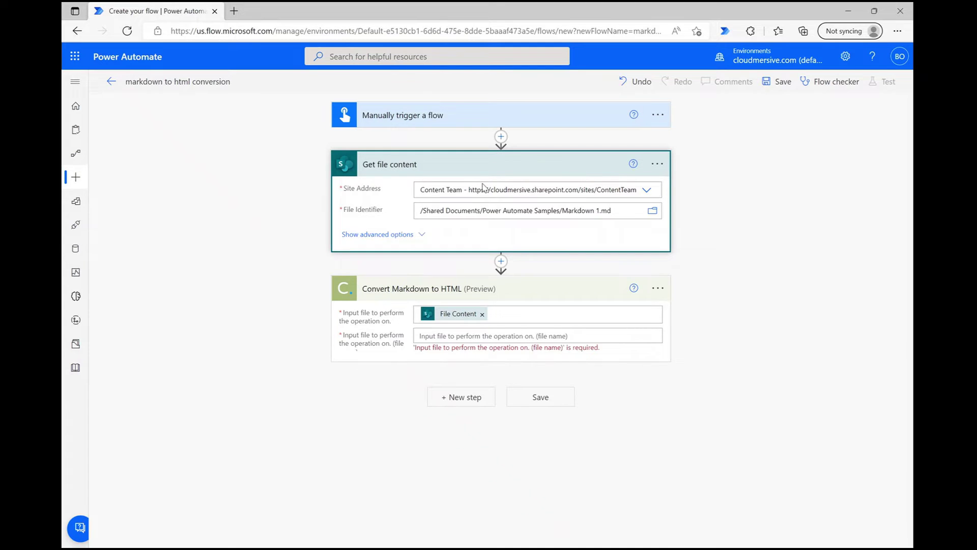
triple_click(437, 211)
key("ctrl+c")
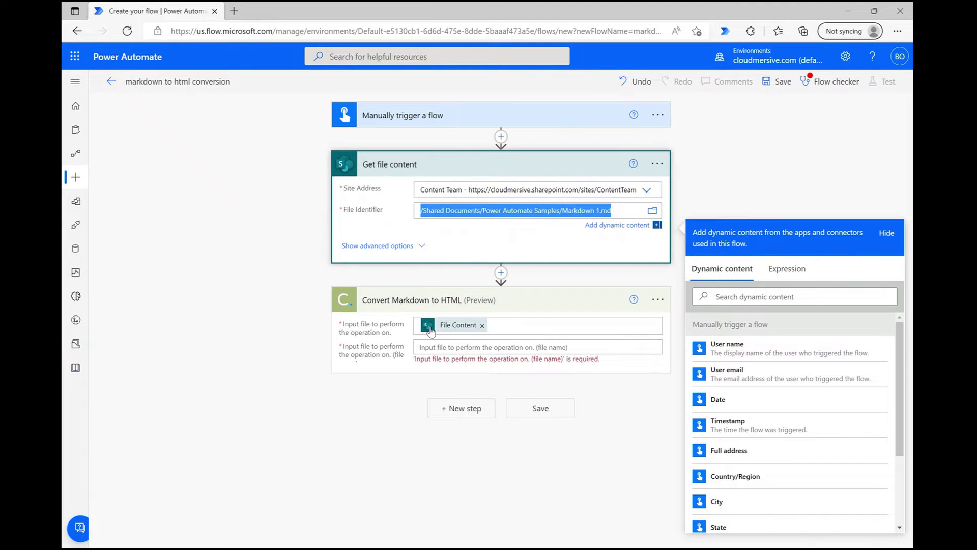
left_click(430, 346)
key("ctrl+v")
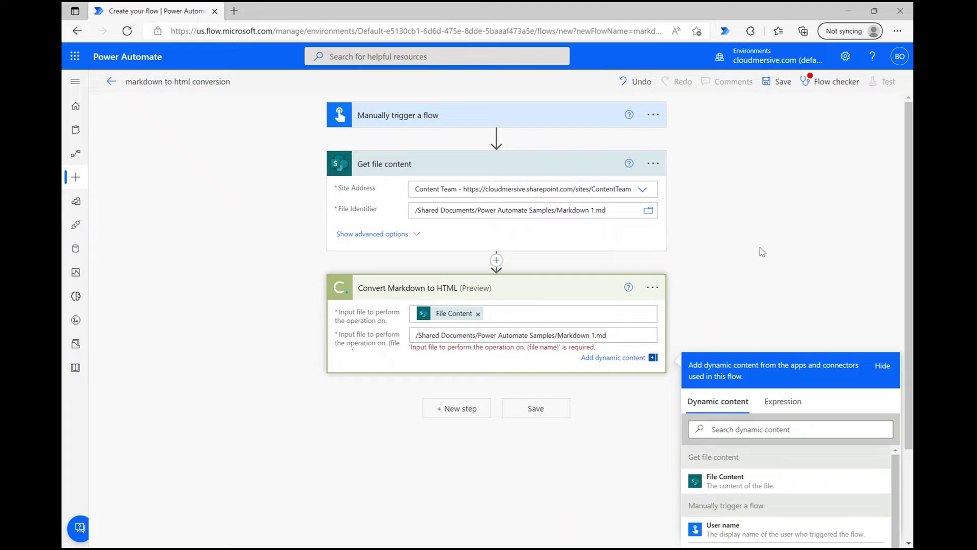
left_click(672, 331)
Add a SharePoint Create file step targeting Content Team's Power Automate Samples 2 folder.
left_click(447, 387)
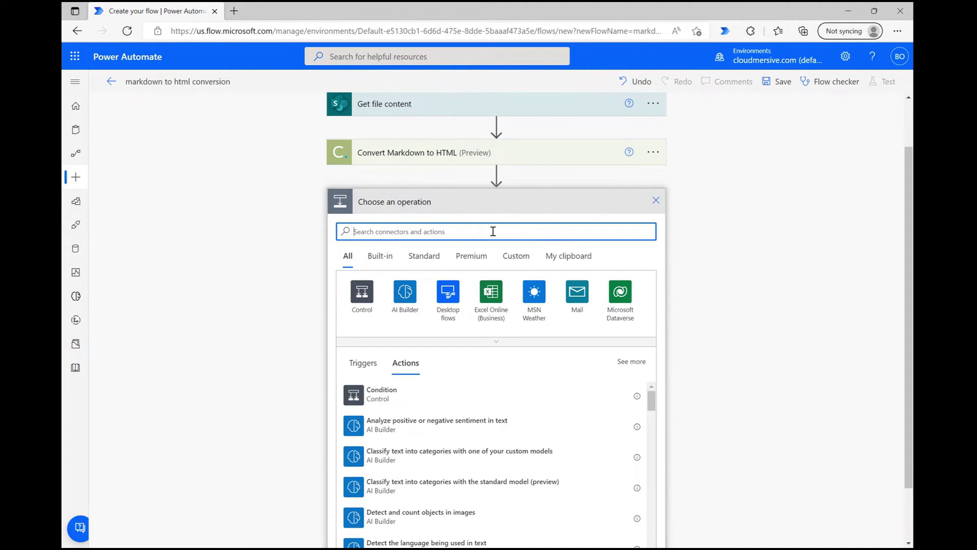
type("create file")
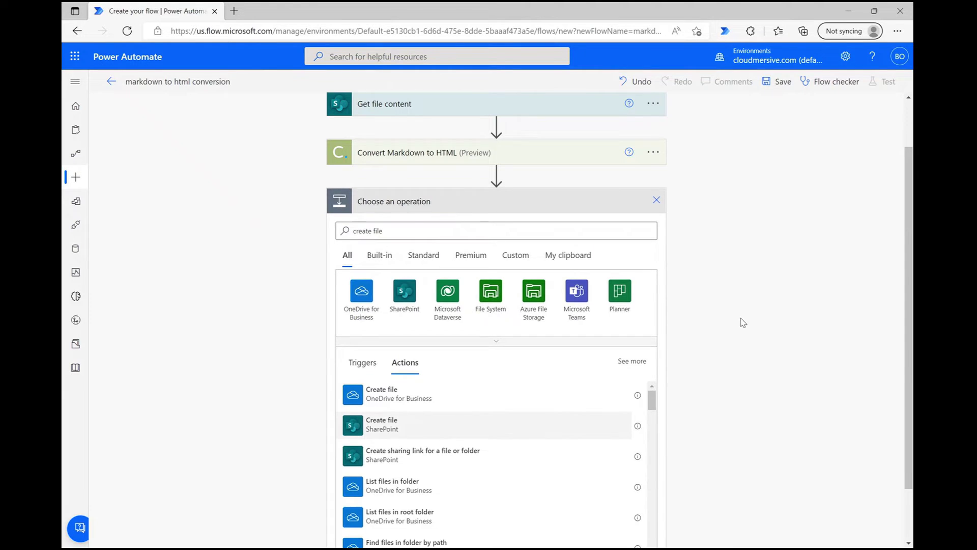
left_click(382, 424)
left_click(647, 287)
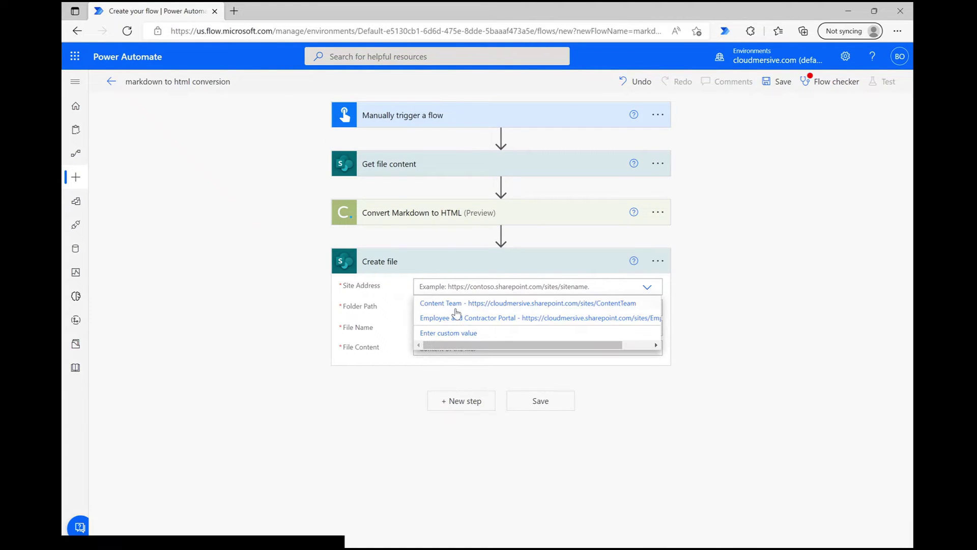
left_click(456, 302)
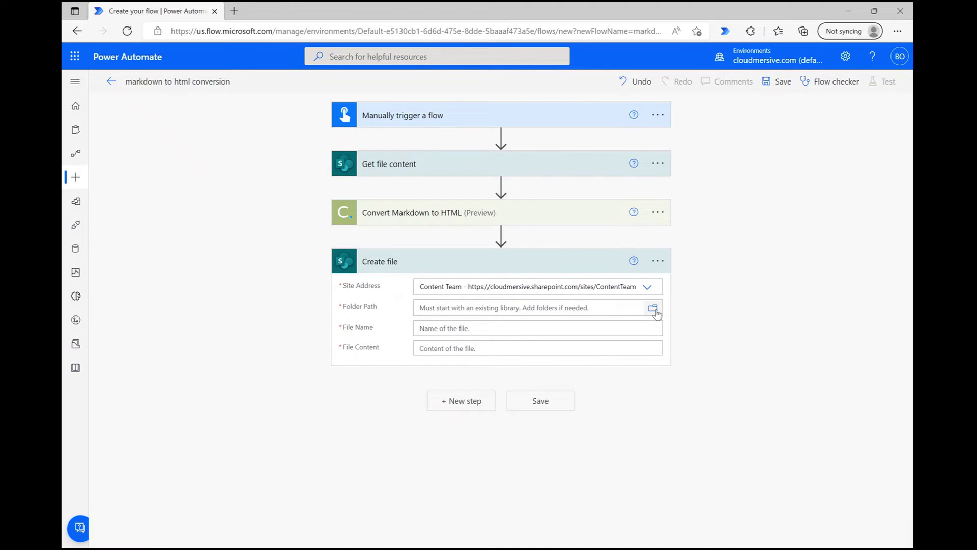
left_click(655, 310)
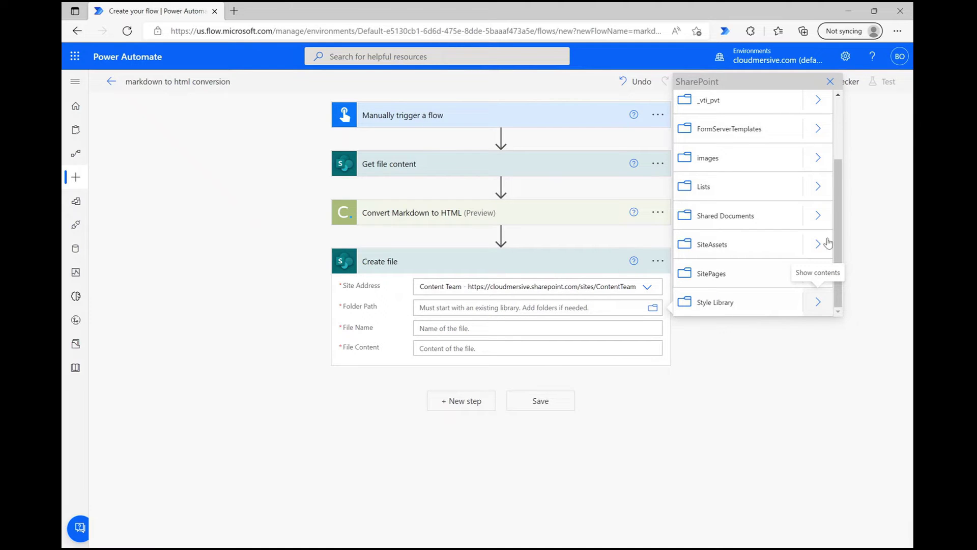
left_click(818, 215)
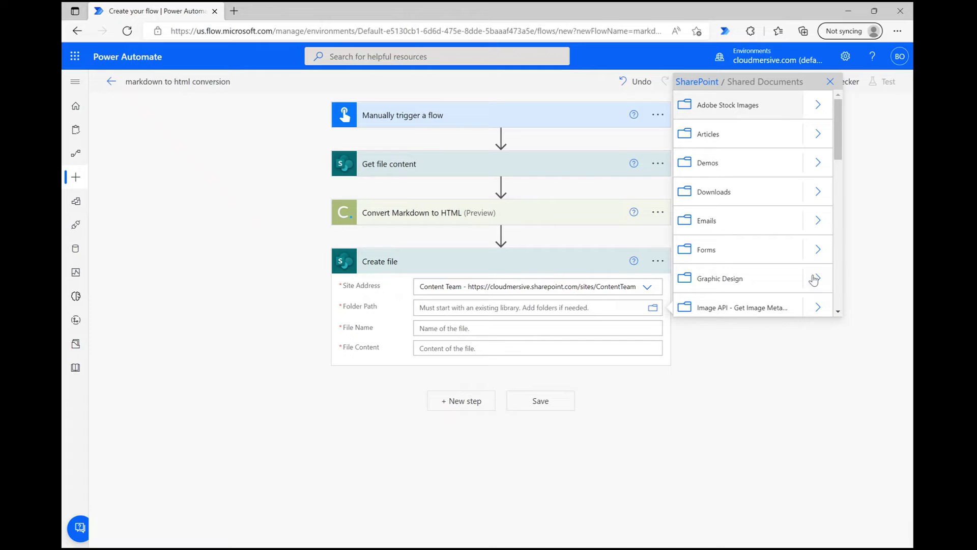
scroll(814, 279, "down", 4)
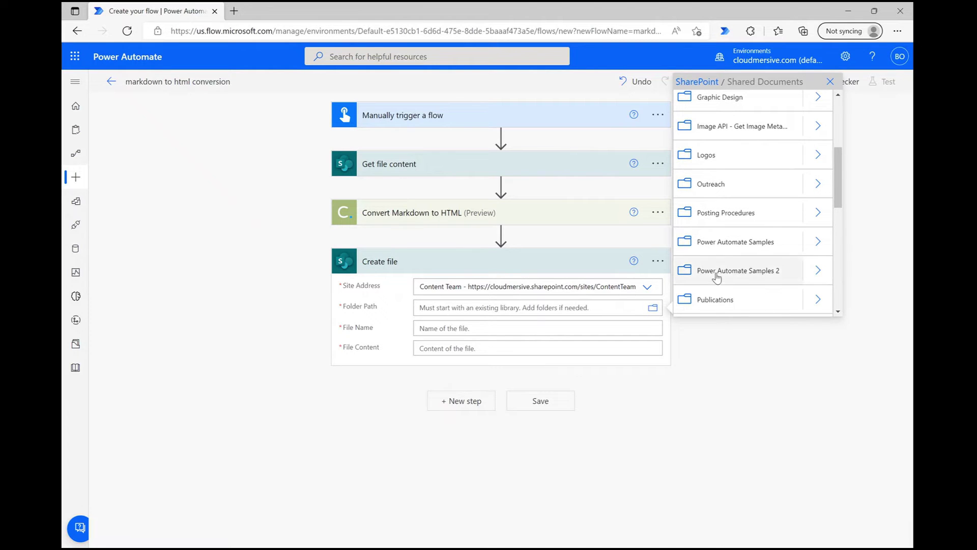
left_click(717, 275)
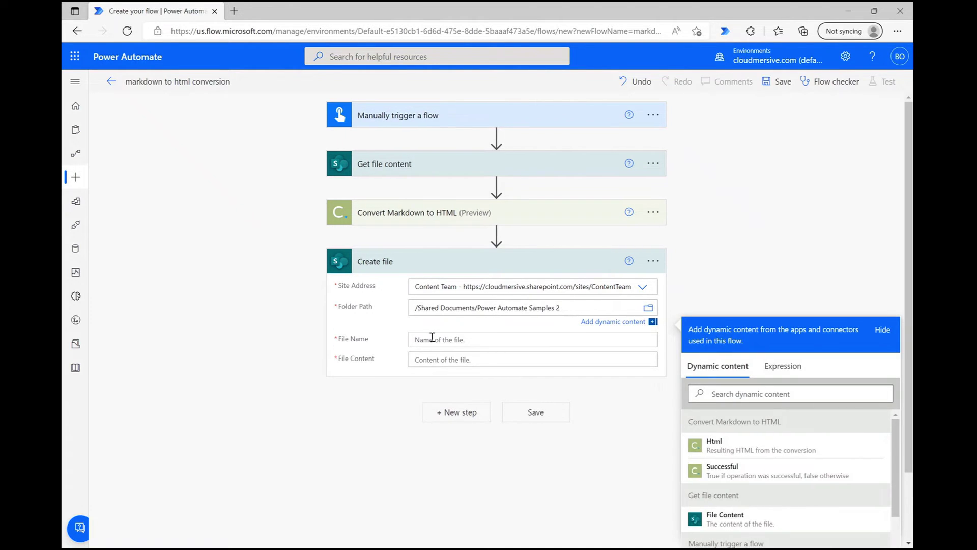
Name the file 'convertedmarkdown' and use the converted Html output as its file content.
left_click(431, 338)
type("converted")
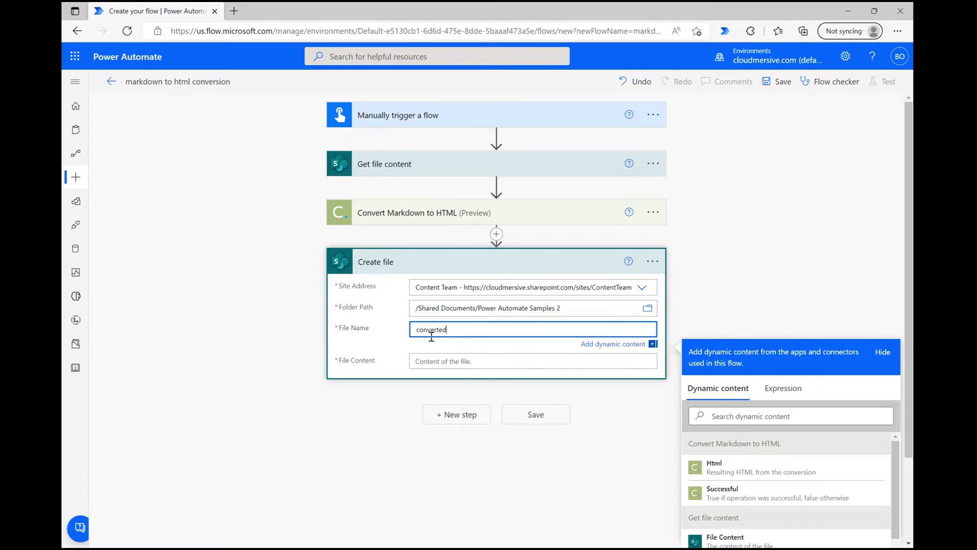
type("markdown.txt")
left_click(478, 362)
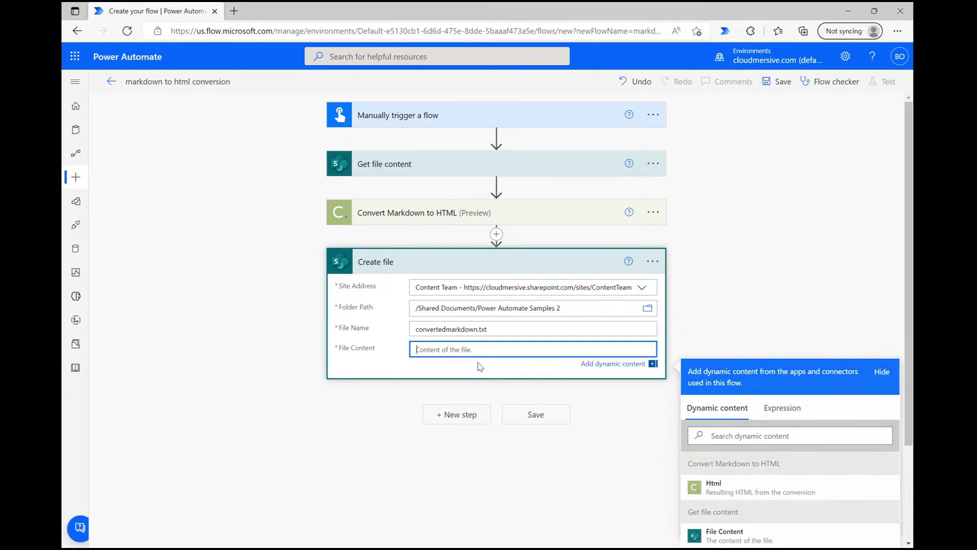
scroll(763, 306, "down", 1)
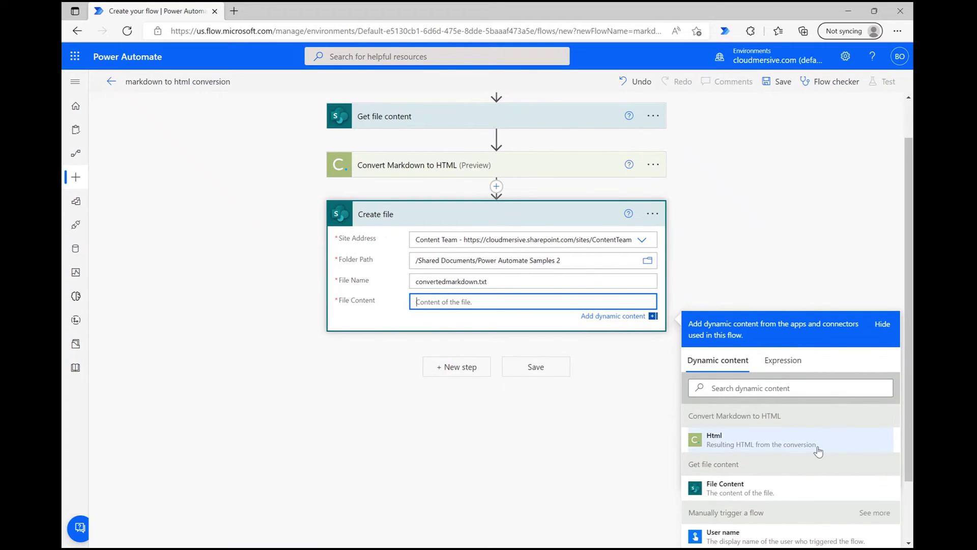
left_click(796, 445)
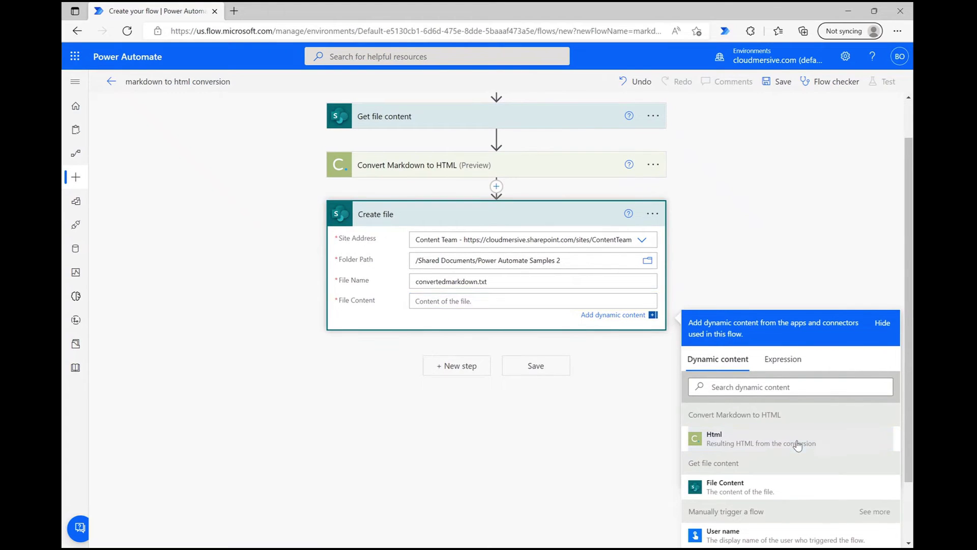
Save the flow, then run a manual test through Run flow until it completes.
left_click(762, 232)
left_click(538, 411)
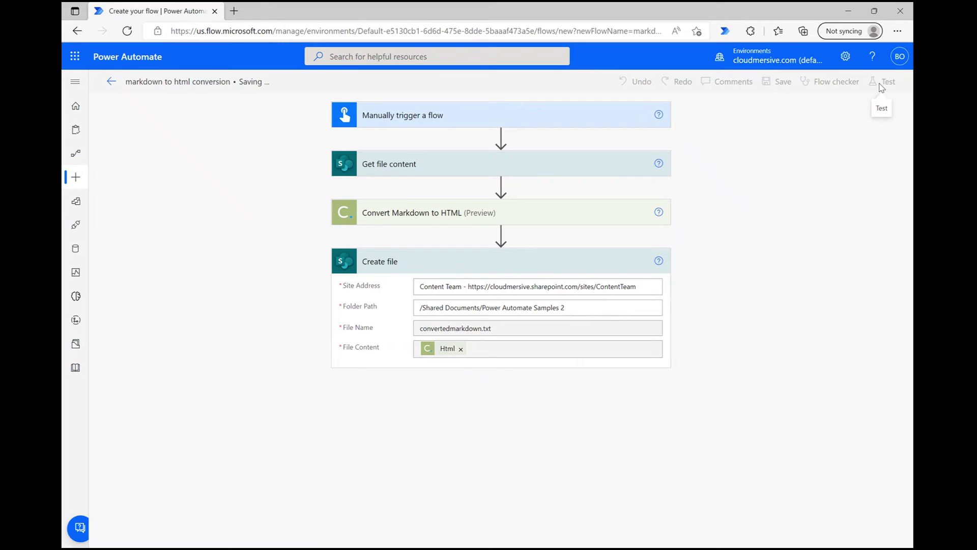
left_click(882, 84)
left_click(754, 114)
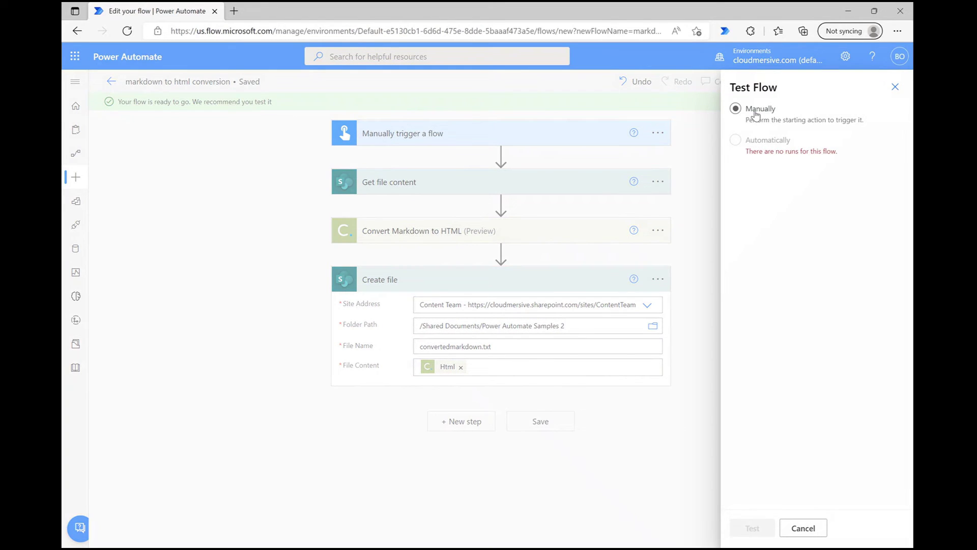
left_click(752, 529)
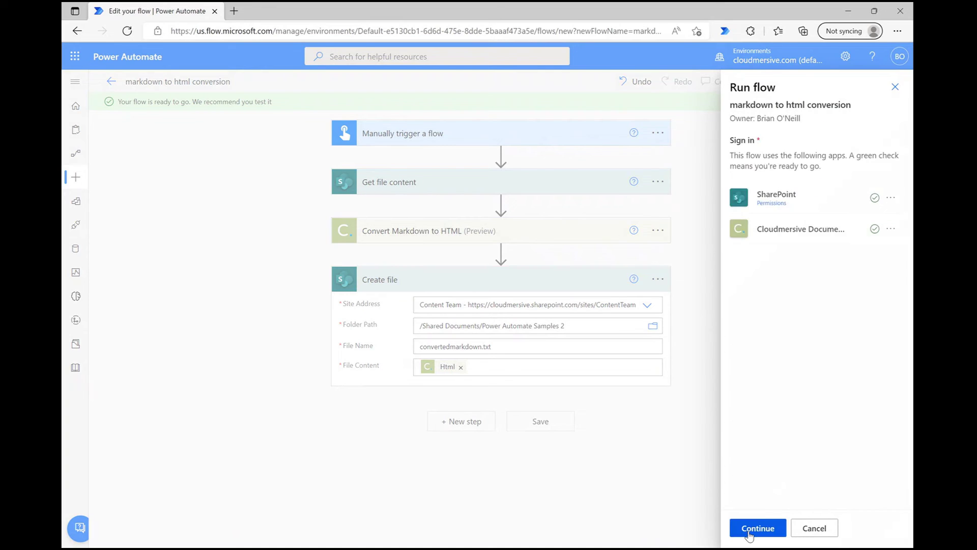
left_click(747, 533)
left_click(752, 530)
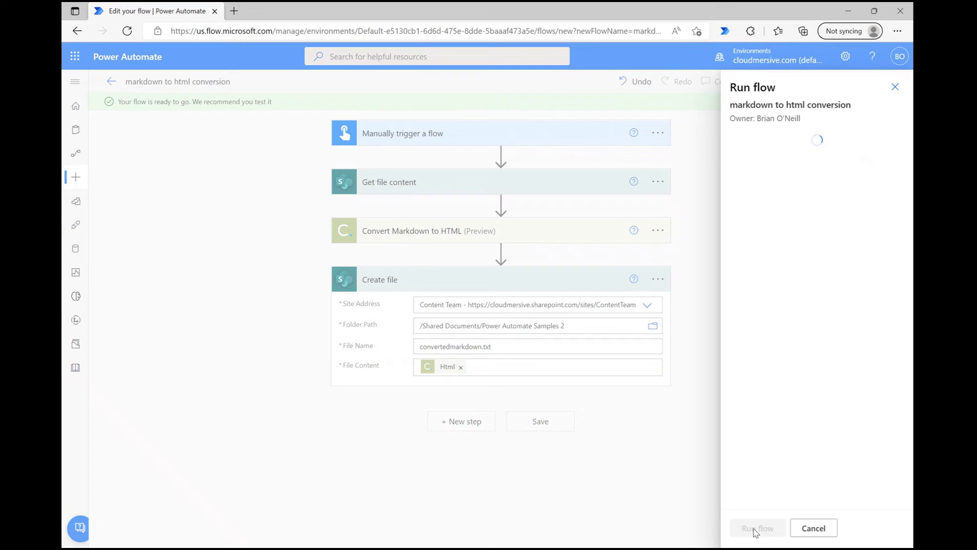
left_click(756, 528)
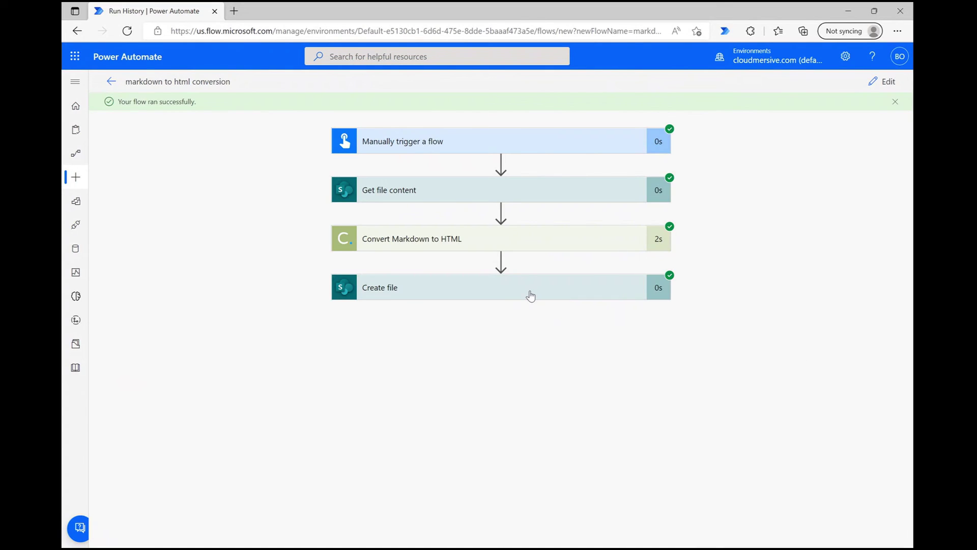
Expand the Create file run details and review the generated HTML content for convertedmarkdown.txt.
left_click(531, 296)
scroll(731, 355, "down", 2)
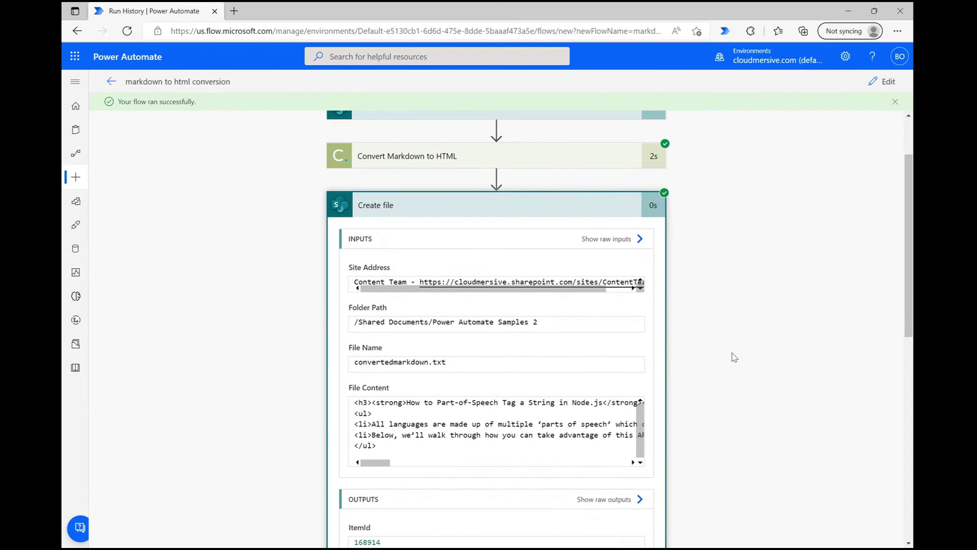
scroll(579, 395, "down", 4)
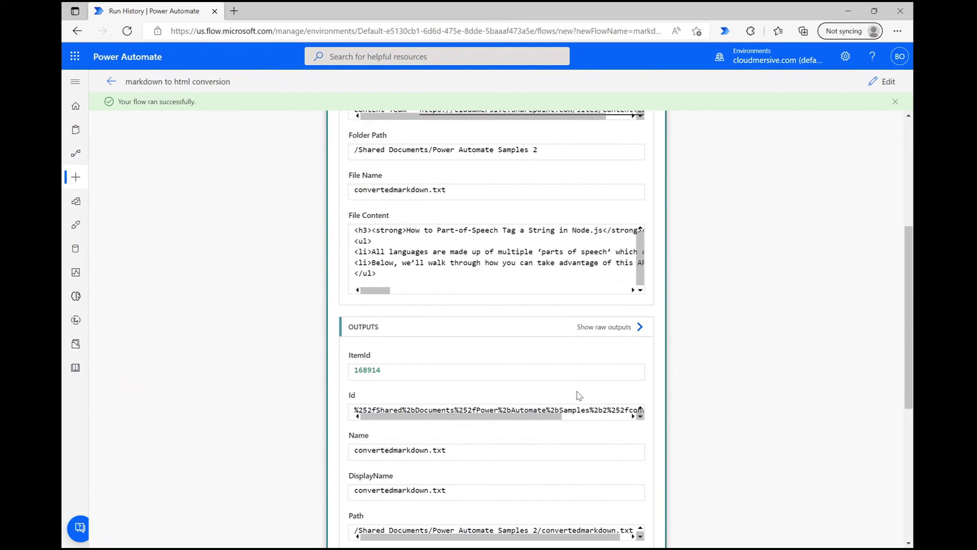
scroll(579, 395, "up", 1)
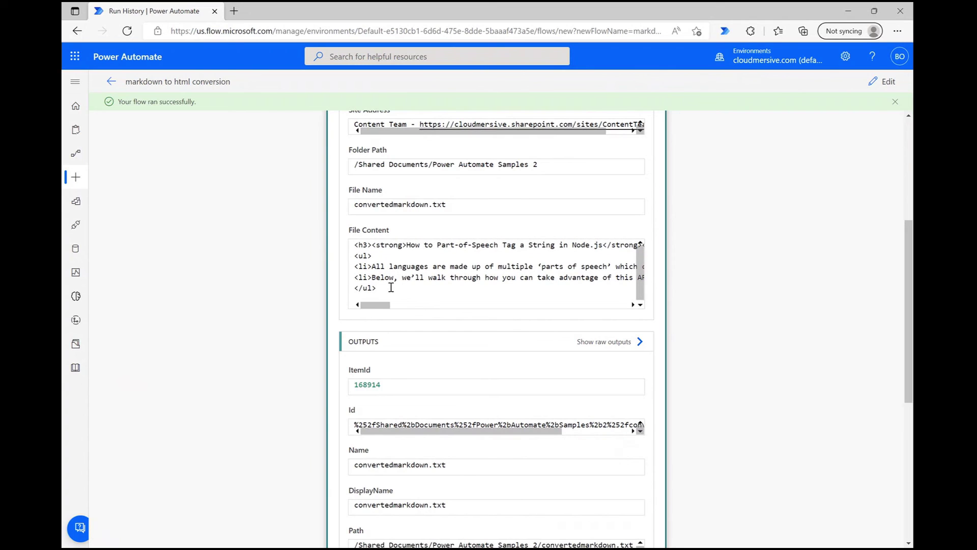
left_click_drag(393, 292, 347, 235)
left_click(402, 267)
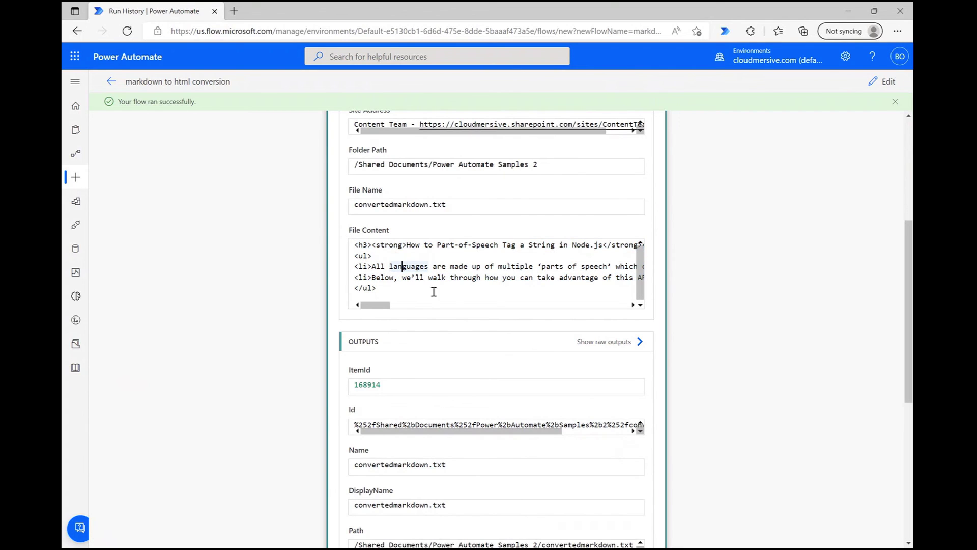